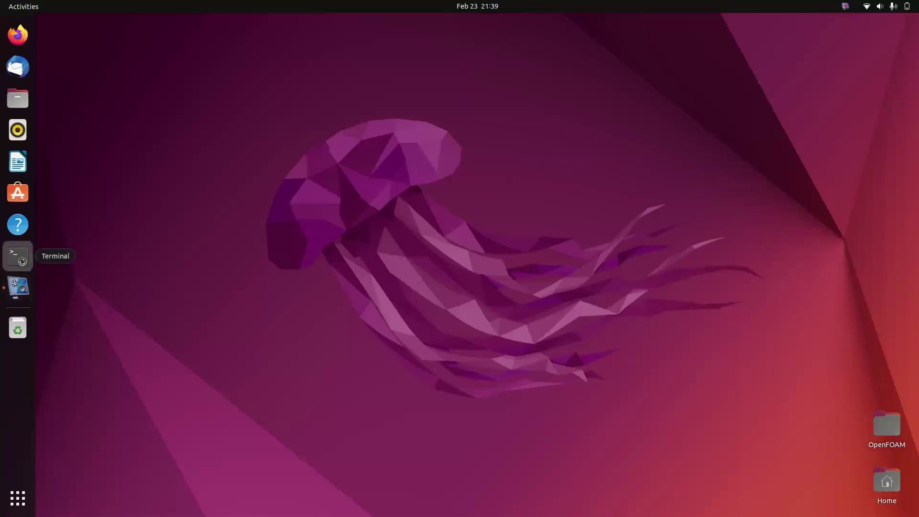
# Open a terminal, reposition and enlarge its window, and list the contents of the home directory
pyautogui.moveTo(231, 41); pyautogui.dragTo(274, 70)
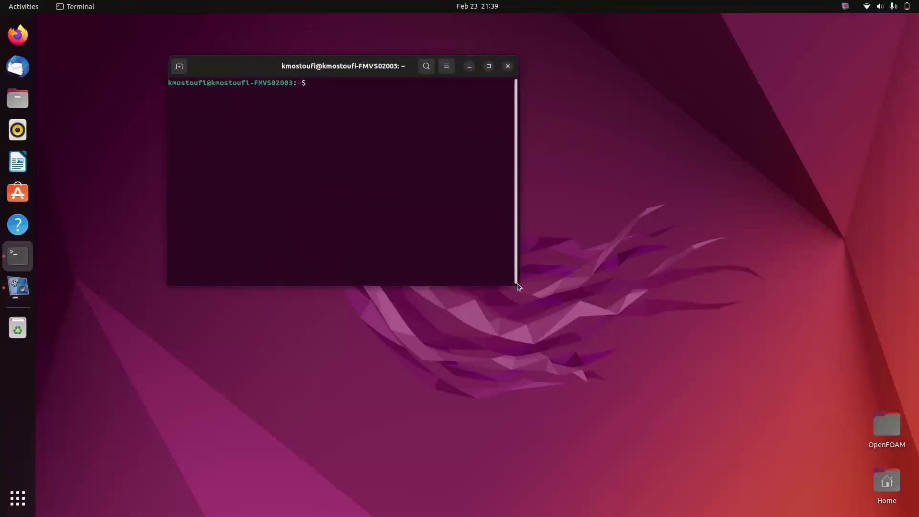
pyautogui.moveTo(518, 286); pyautogui.dragTo(698, 448)
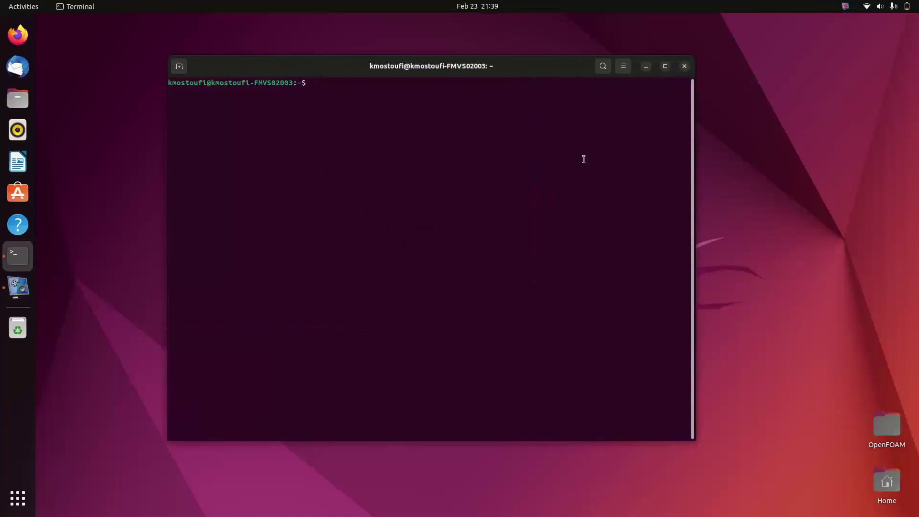
pyautogui.write('ls')
pyautogui.press('Return')
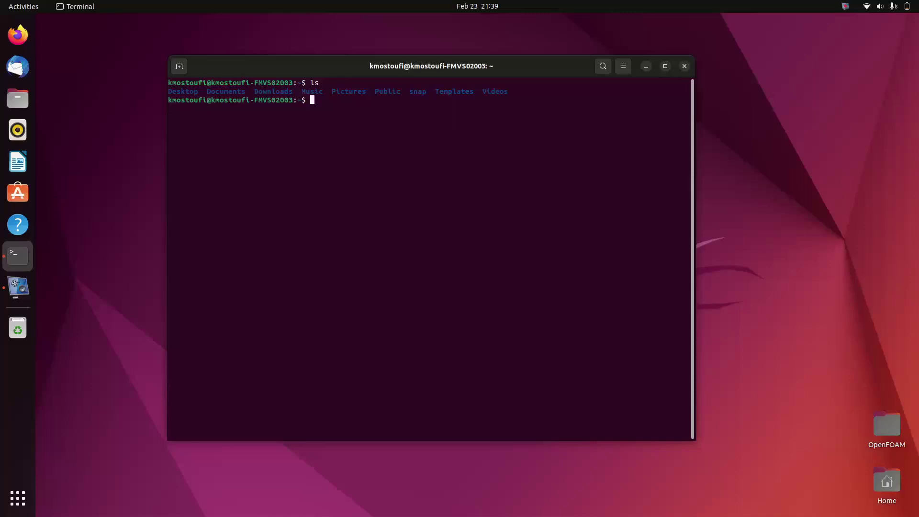
# Change to the /opt directory and list its contents
pyautogui.write('cd /opt')
pyautogui.press('Return')
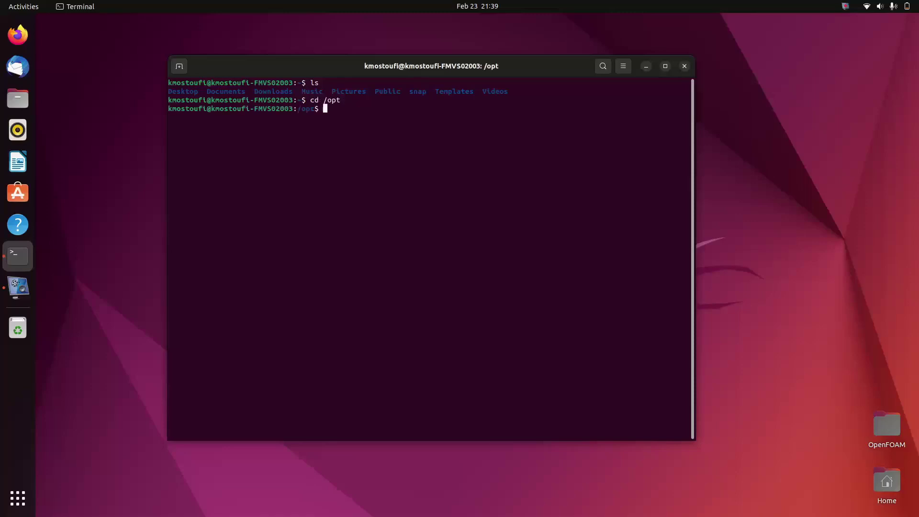
pyautogui.write('ls')
pyautogui.press('Return')
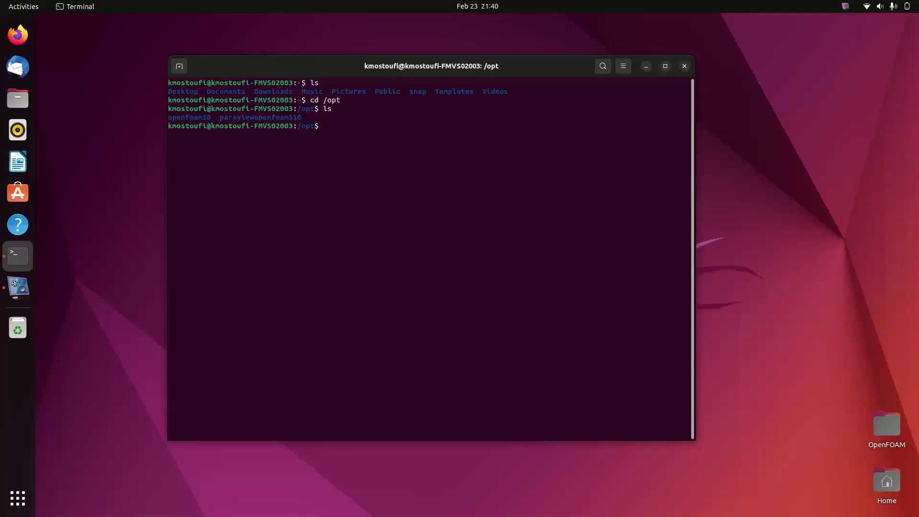
# Change to the /opt/openfoam10 directory and list the files and folders of the OpenFOAM installation
pyautogui.write('ls')
pyautogui.press('Up')
pyautogui.press('Up')
pyautogui.write('/open')
pyautogui.press('BackSpace')
pyautogui.press('BackSpace')
pyautogui.press('Tab')
pyautogui.press('Return')
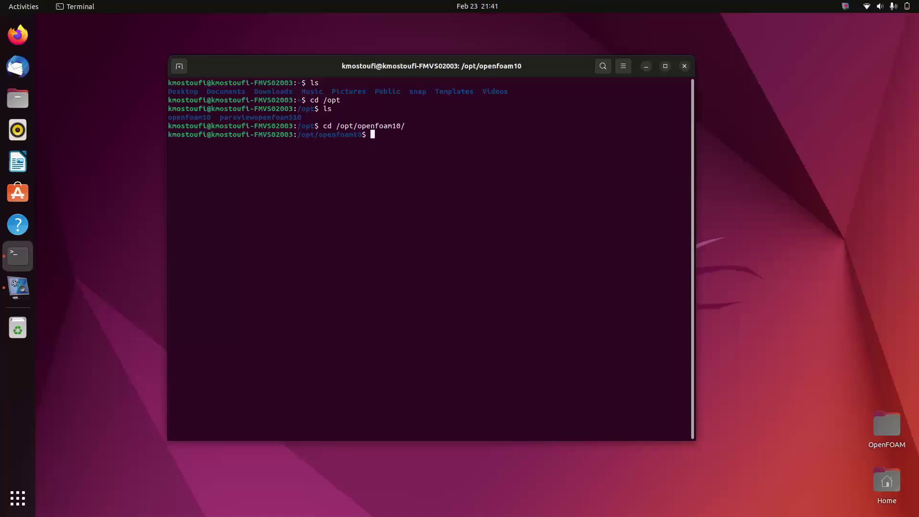
pyautogui.write('ls')
pyautogui.press('Return')
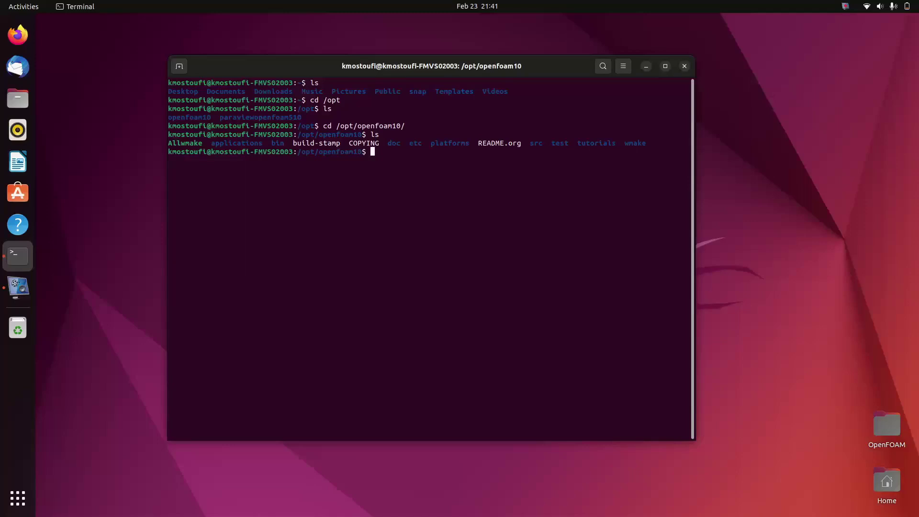
# Change to /opt/openfoam10/tutorials and list the available tutorial folders
pyautogui.write('cd /opt/openfoam10/tu')
pyautogui.press('Tab')
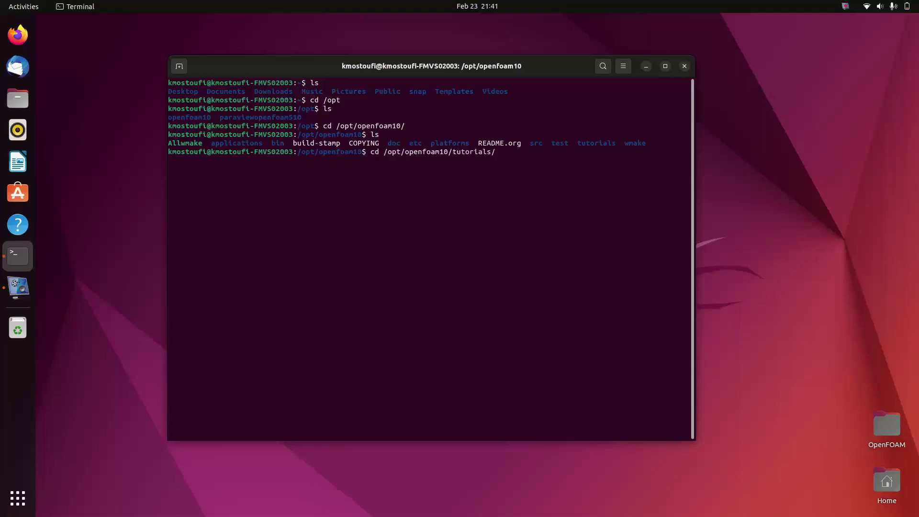
pyautogui.press('Return')
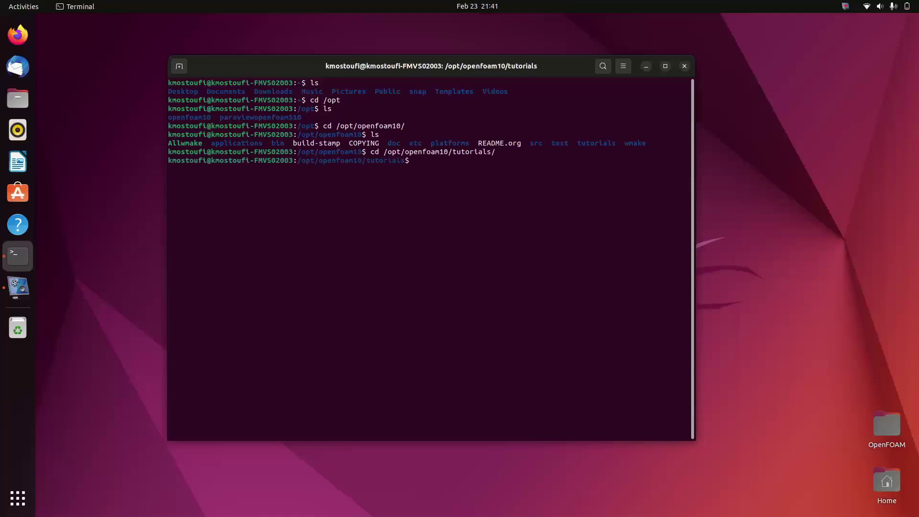
pyautogui.write('ls')
pyautogui.press('Return')
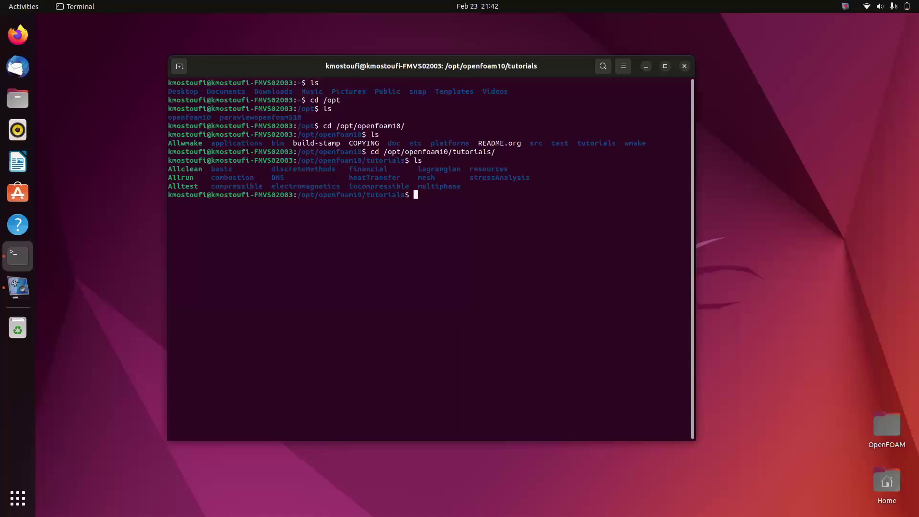
# Go back up two directory levels to /opt and list its contents again
pyautogui.write('cd ..')
pyautogui.press('Return')
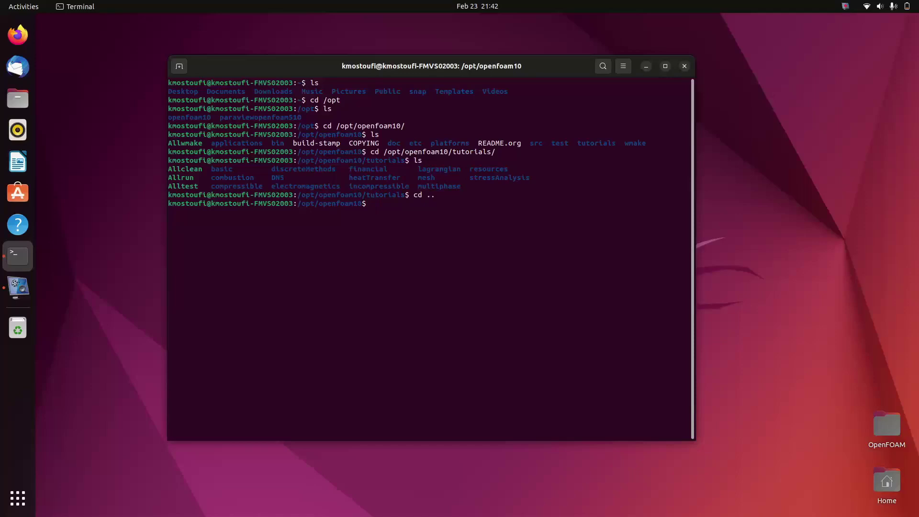
pyautogui.write('cd ..')
pyautogui.press('Return')
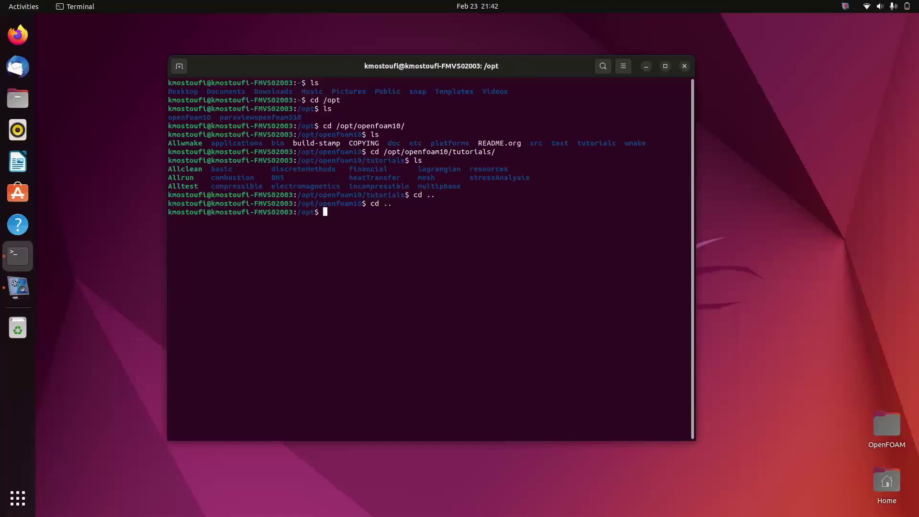
pyautogui.write('ls')
pyautogui.press('Return')
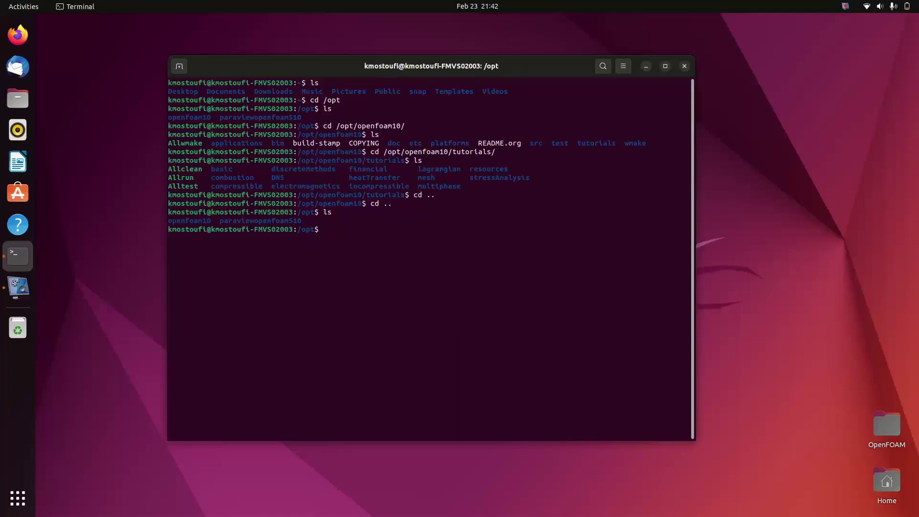
# Change to the /opt/paraviewopenfoam510 directory and list its contents
pyautogui.write('cd /opt/para')
pyautogui.press('Tab')
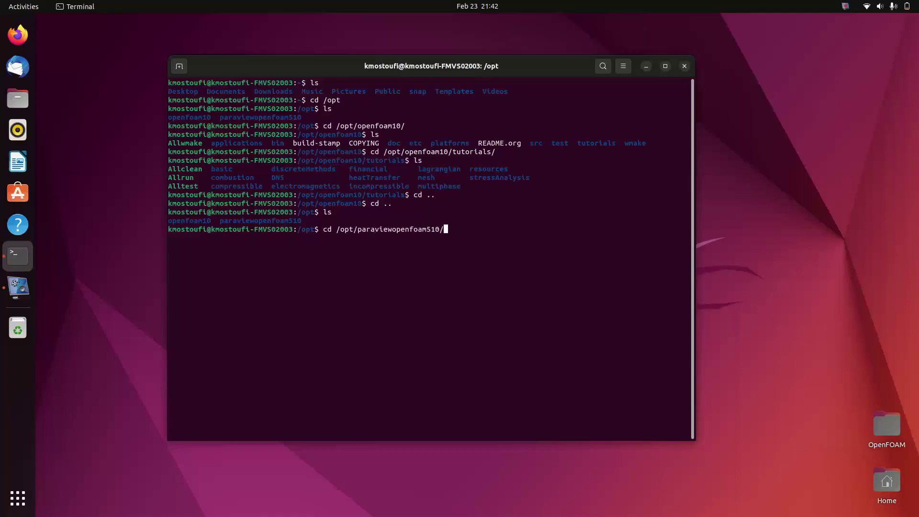
pyautogui.press('Return')
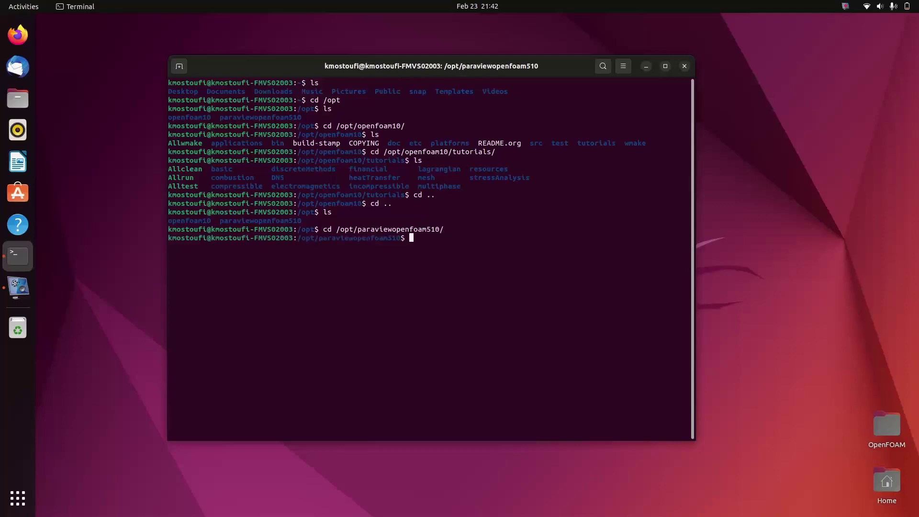
pyautogui.write('ls')
pyautogui.press('Return')
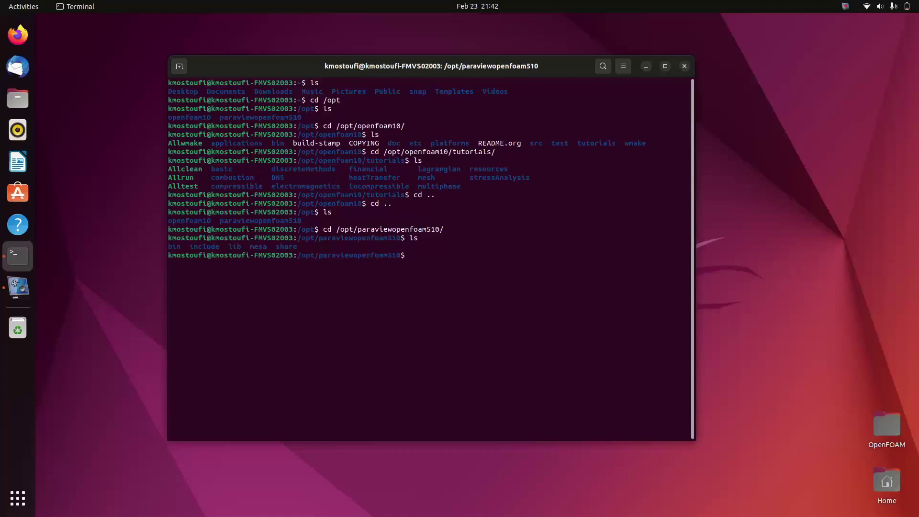
# Change to the /opt/paraviewopenfoam510/bin directory
pyautogui.press('Up')
pyautogui.press('Up')
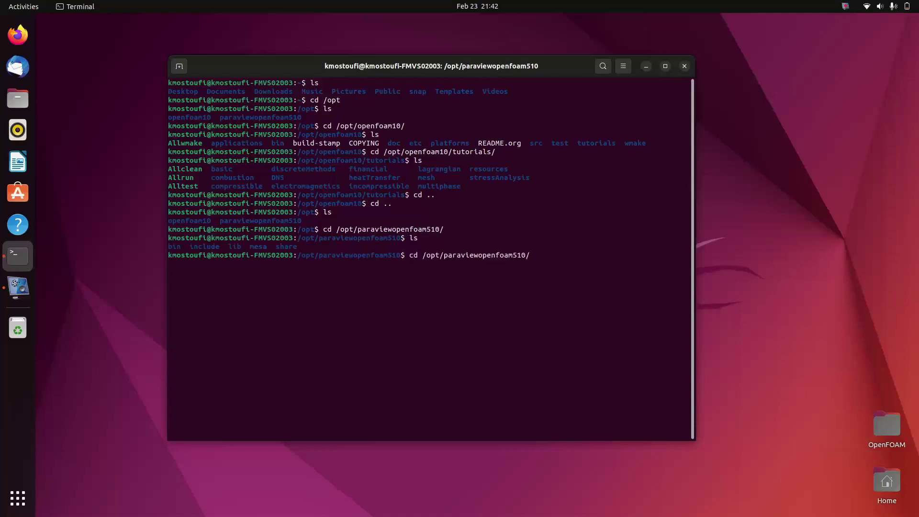
pyautogui.write('bin')
pyautogui.press('Return')
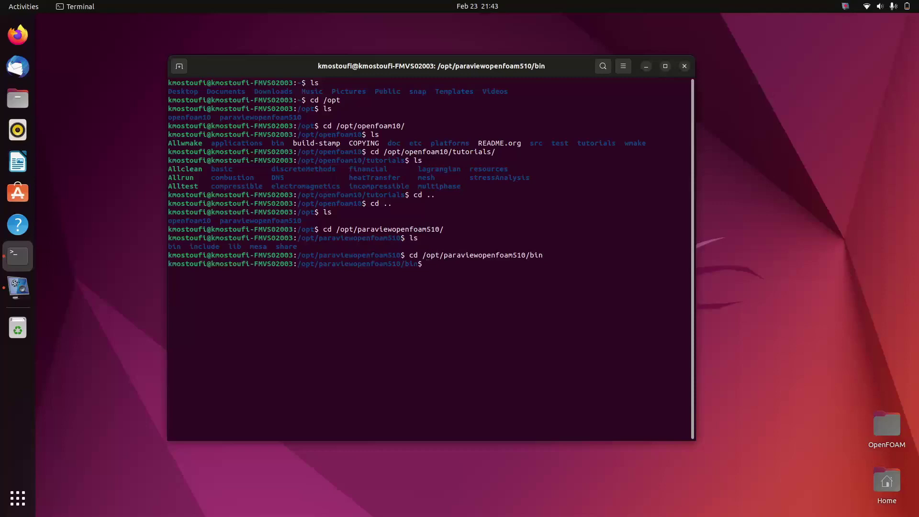
# List the programs in the ParaView bin directory and launch paraview from the command line
pyautogui.write('ls')
pyautogui.press('Return')
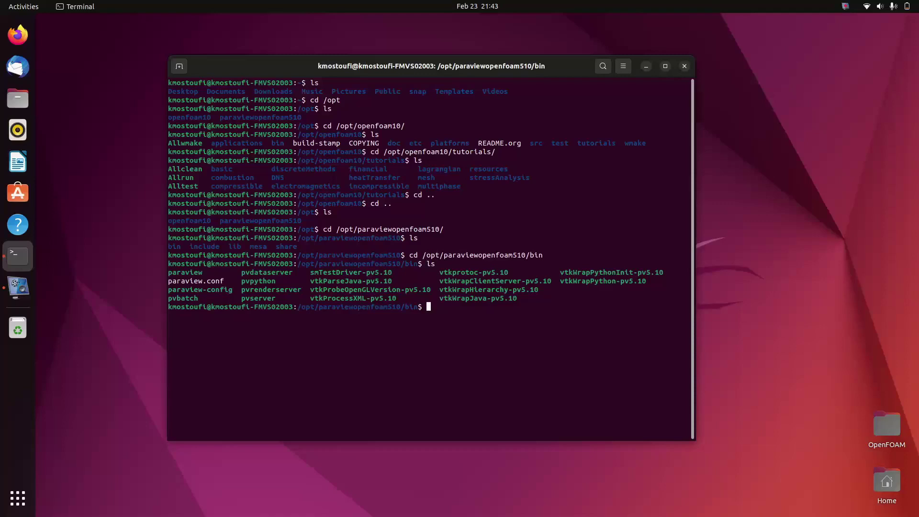
pyautogui.write('paraview')
pyautogui.press('Return')
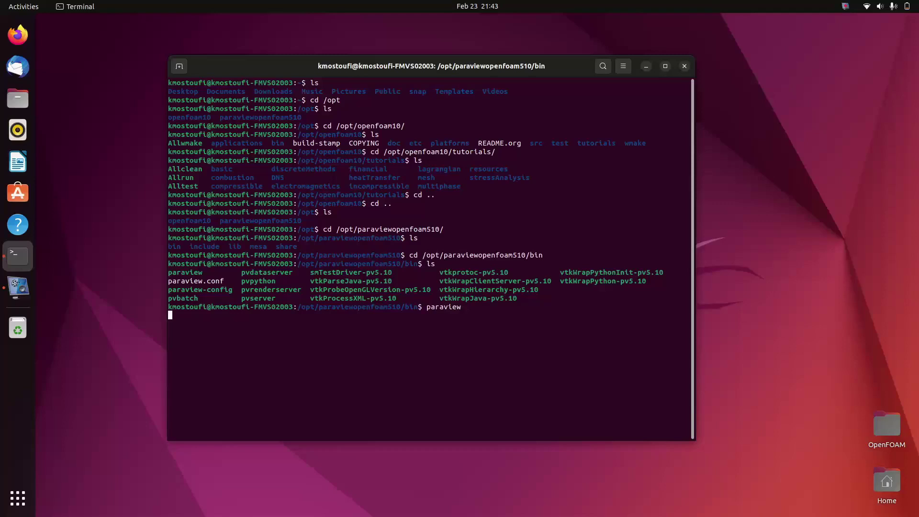